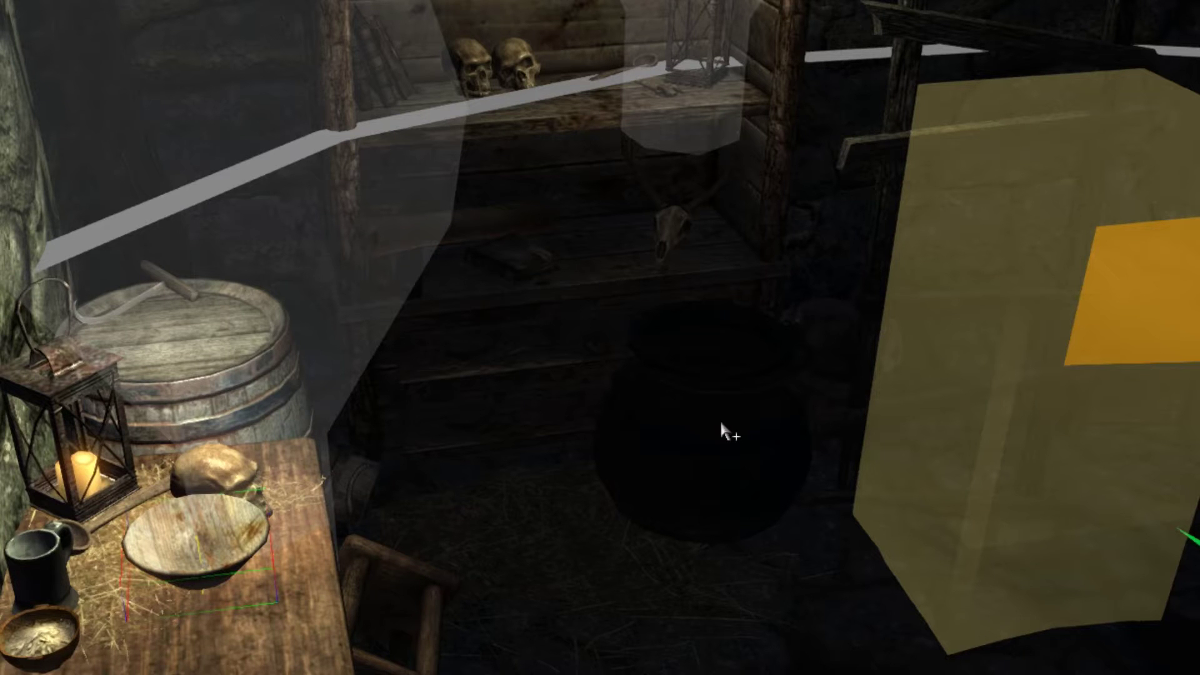
- Slide the black cauldron sideways along X, then rotate it twice with the ring gizmo
{"action": "left_click", "coordinate": [722, 424]}
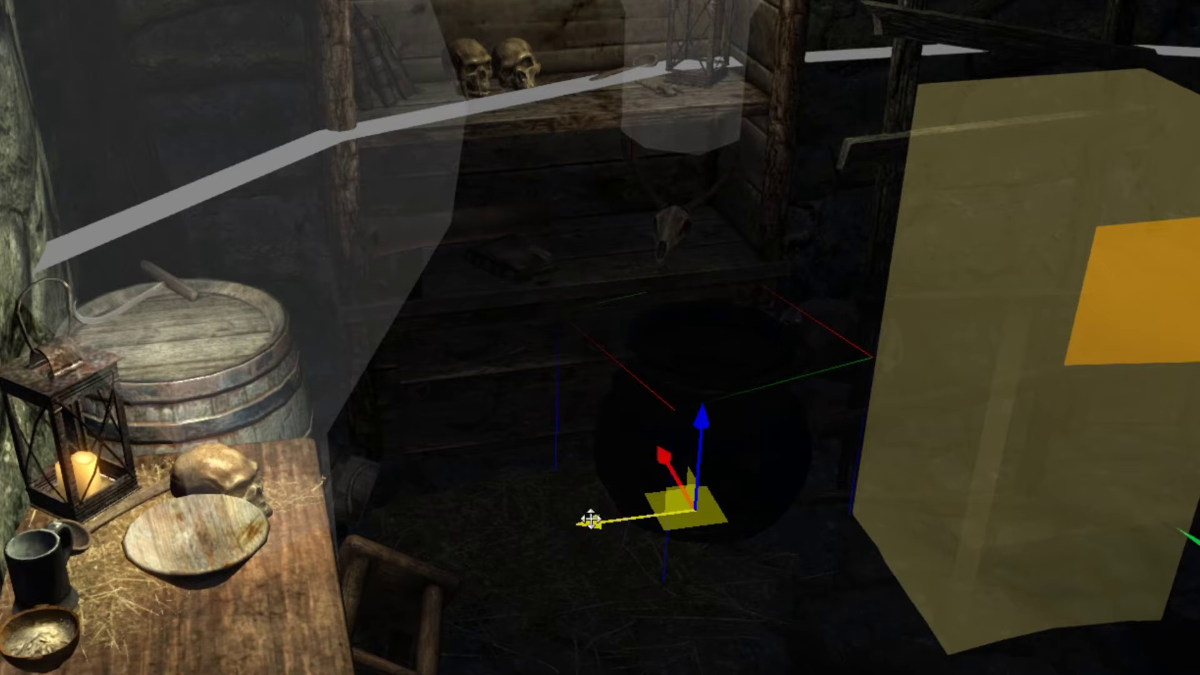
{"action": "left_click_drag", "start_coordinate": [598, 526], "coordinate": [635, 505]}
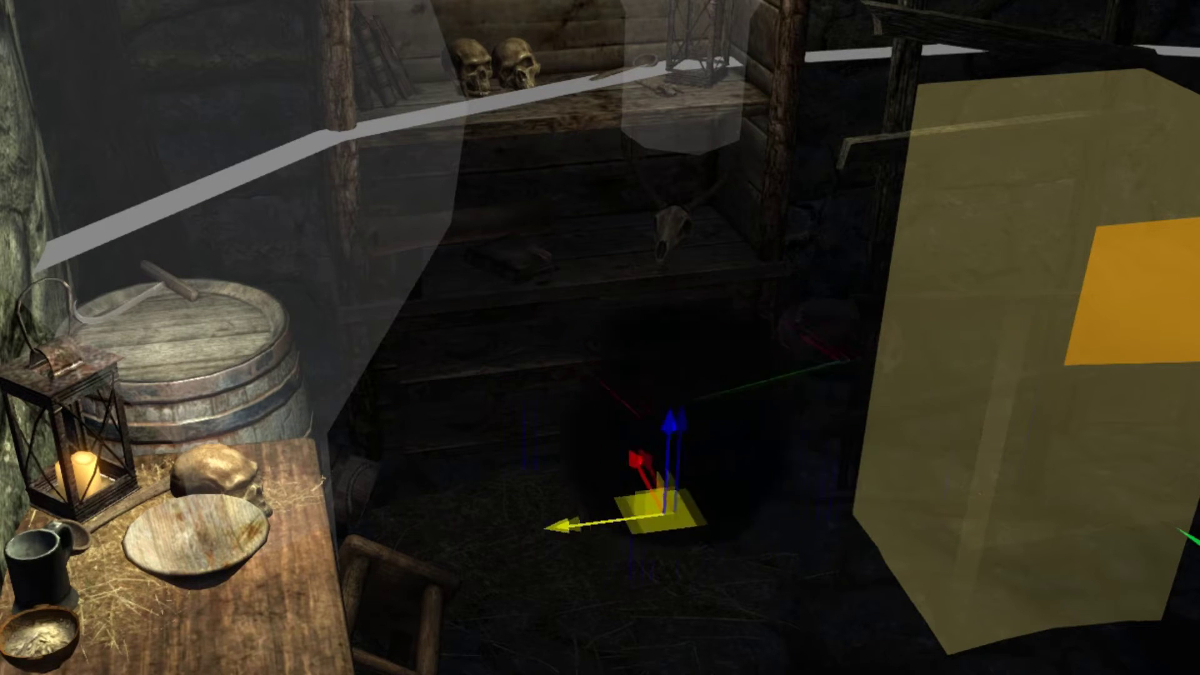
{"action": "key", "text": "e"}
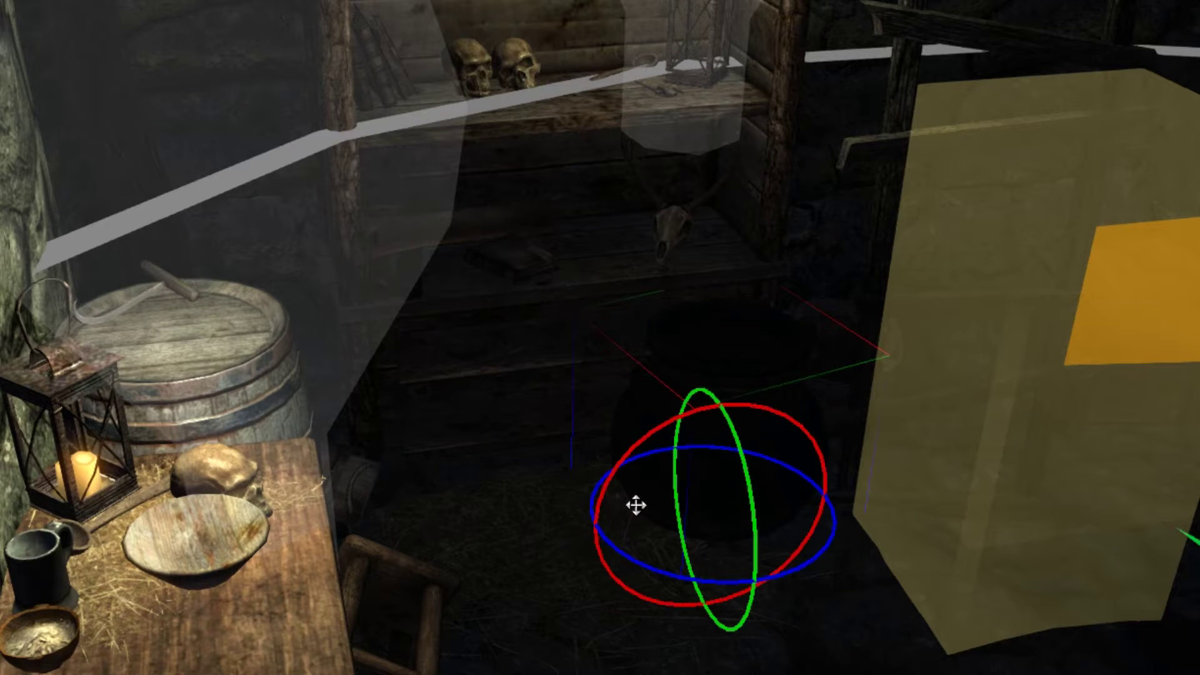
{"action": "left_click_drag", "start_coordinate": [674, 505], "coordinate": [749, 505]}
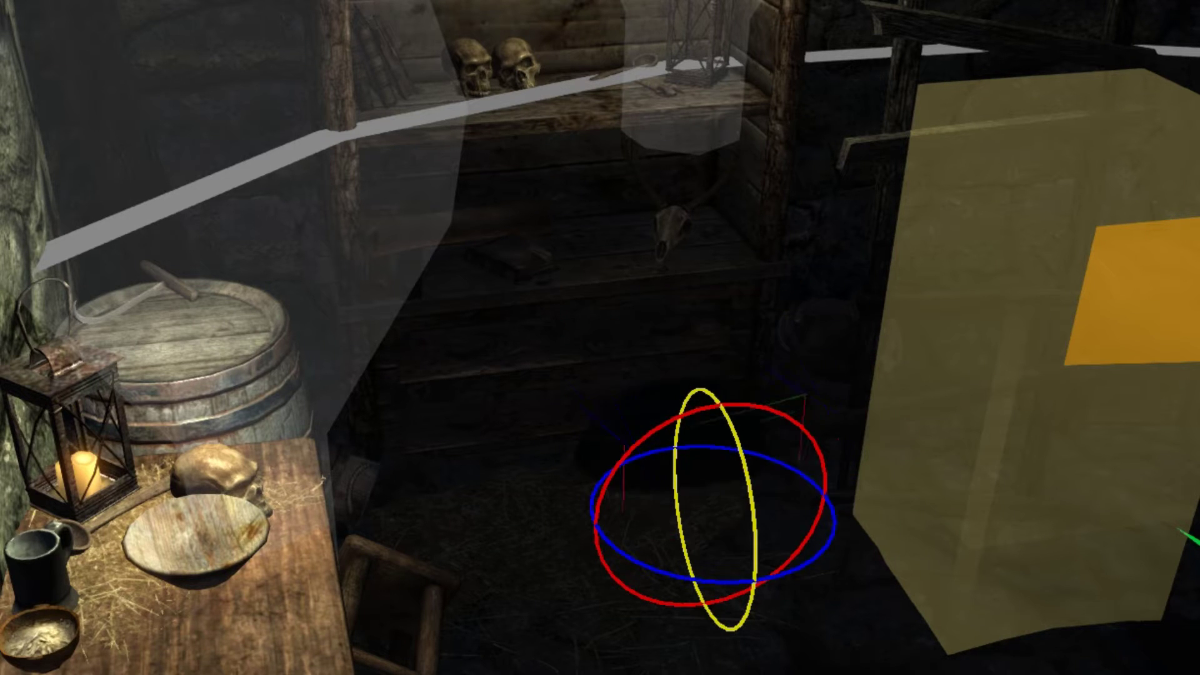
{"action": "mouse_move", "coordinate": [753, 518]}
{"action": "left_mouse_down"}
{"action": "mouse_move", "coordinate": [712, 525]}
{"action": "mouse_move", "coordinate": [719, 500]}
{"action": "mouse_move", "coordinate": [751, 481]}
{"action": "left_mouse_up"}
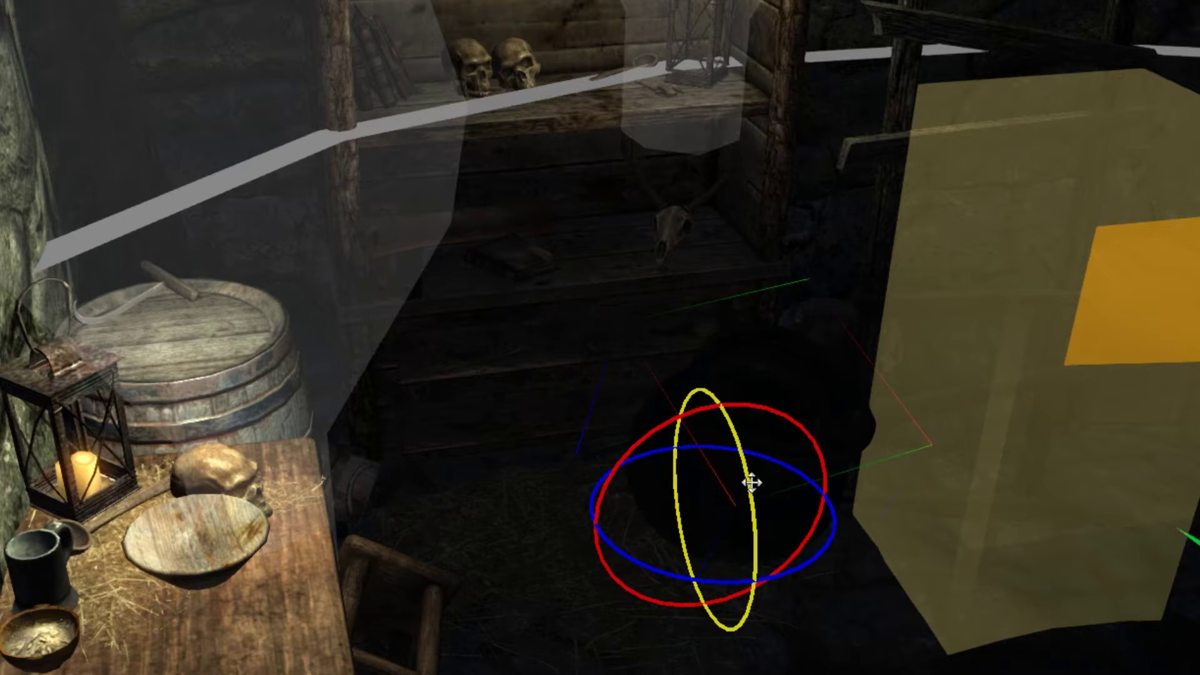
- Undo the two rotations so the cauldron stands upright, and orbit in closer to it
{"action": "key", "text": "w"}
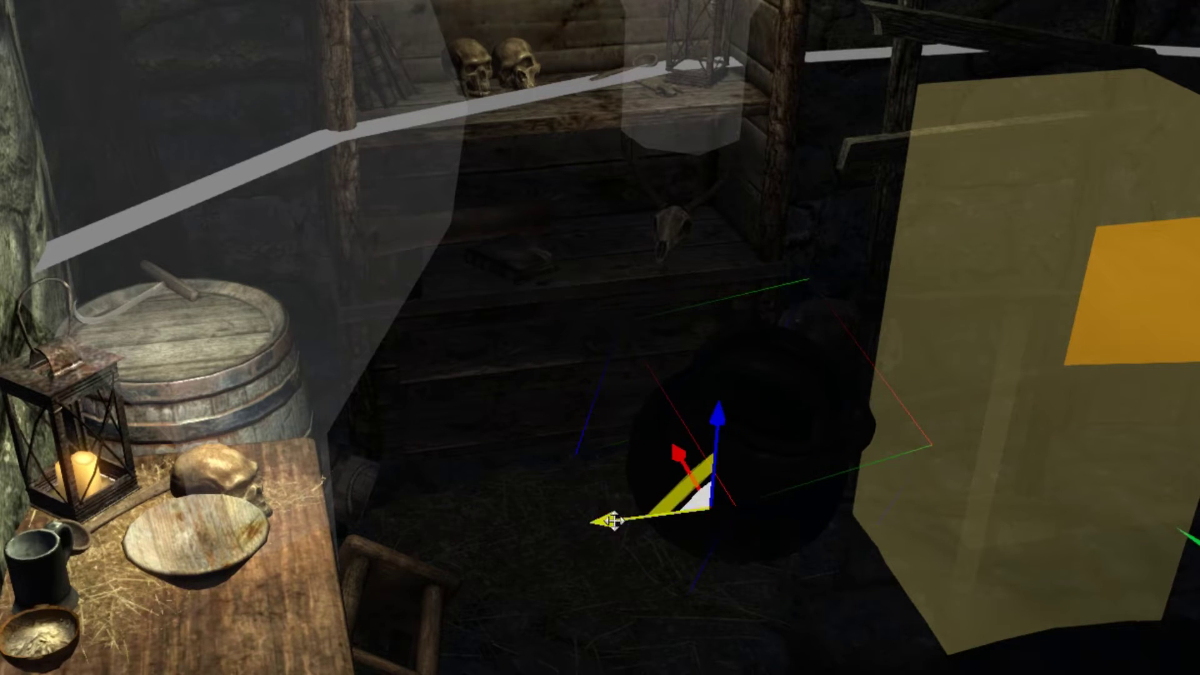
{"action": "key", "text": "ctrl+z"}
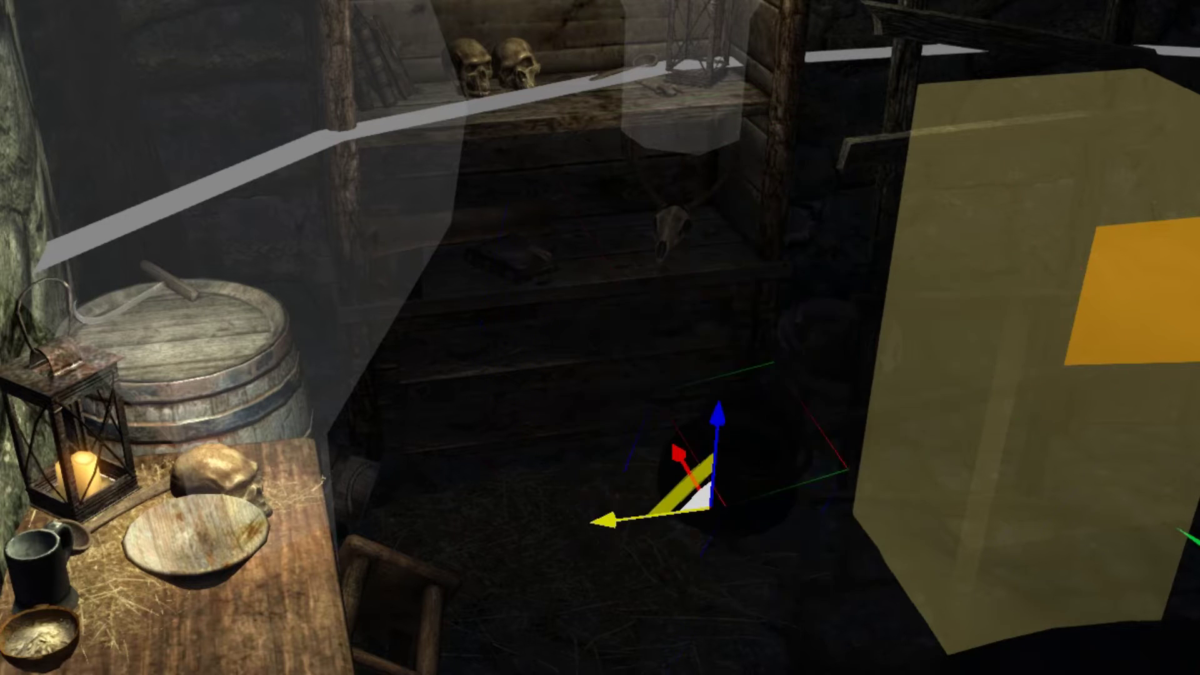
{"action": "key", "text": "ctrl+z"}
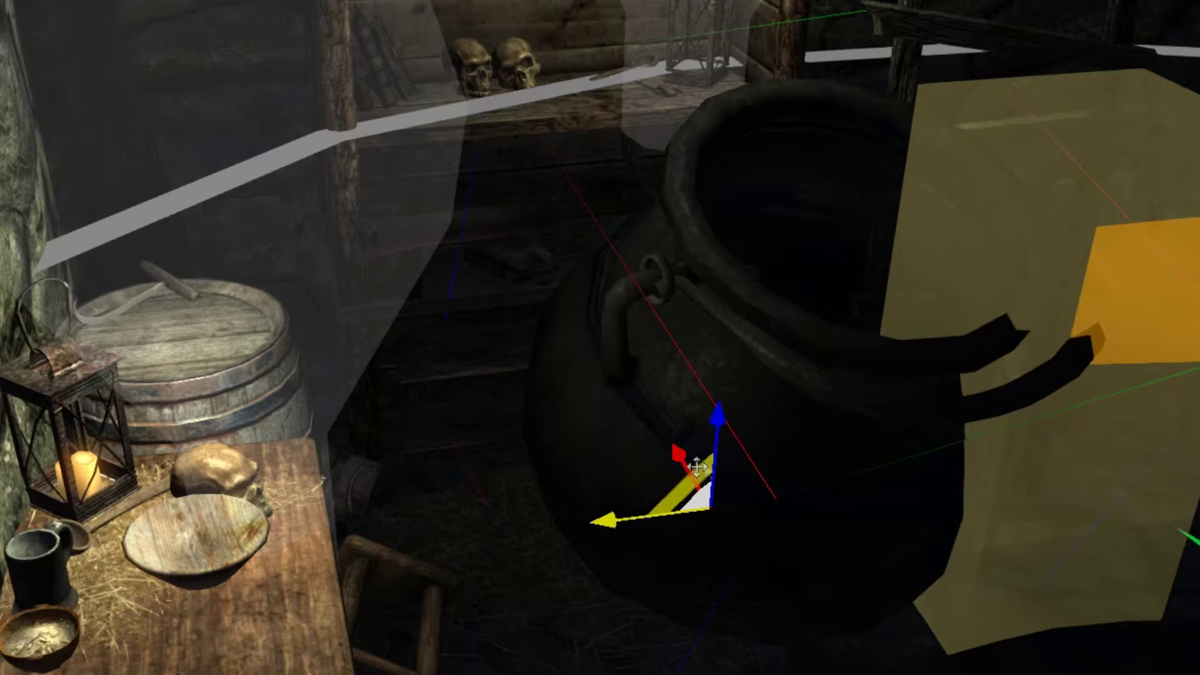
{"action": "middle_click_drag", "start_coordinate": [696, 466], "coordinate": [597, 364]}
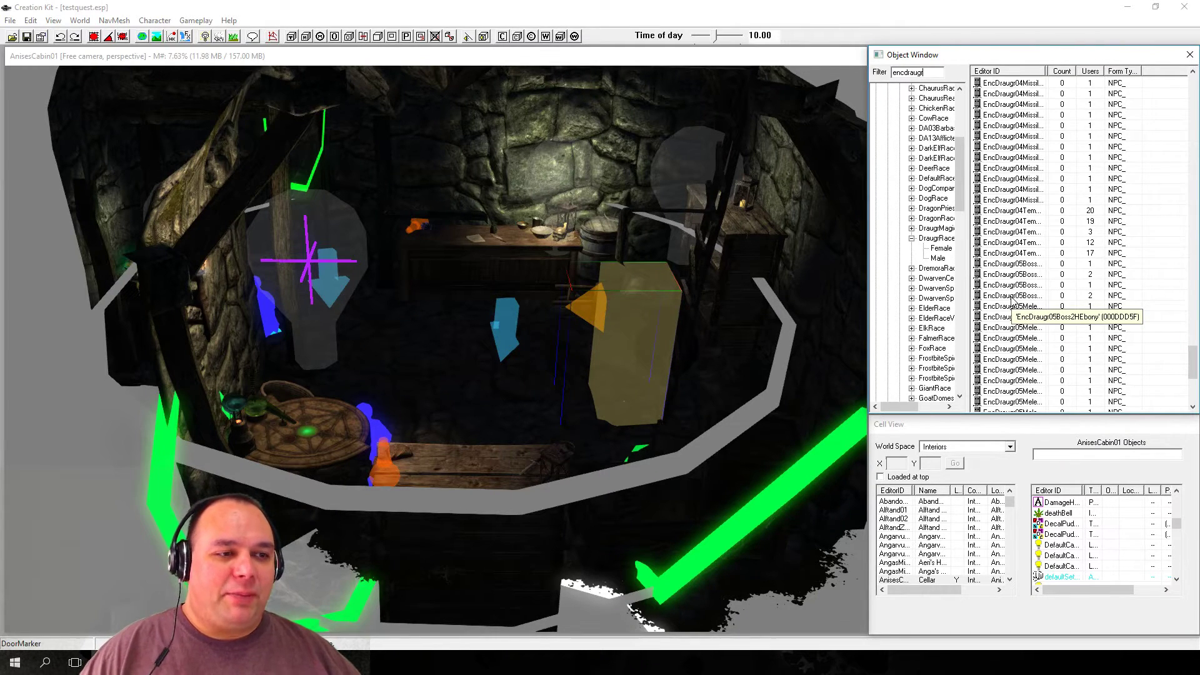
- Place an EncDraugr05Boss inside the cabin and save testquest.esp
{"action": "left_click_drag", "start_coordinate": [992, 304], "coordinate": [518, 298]}
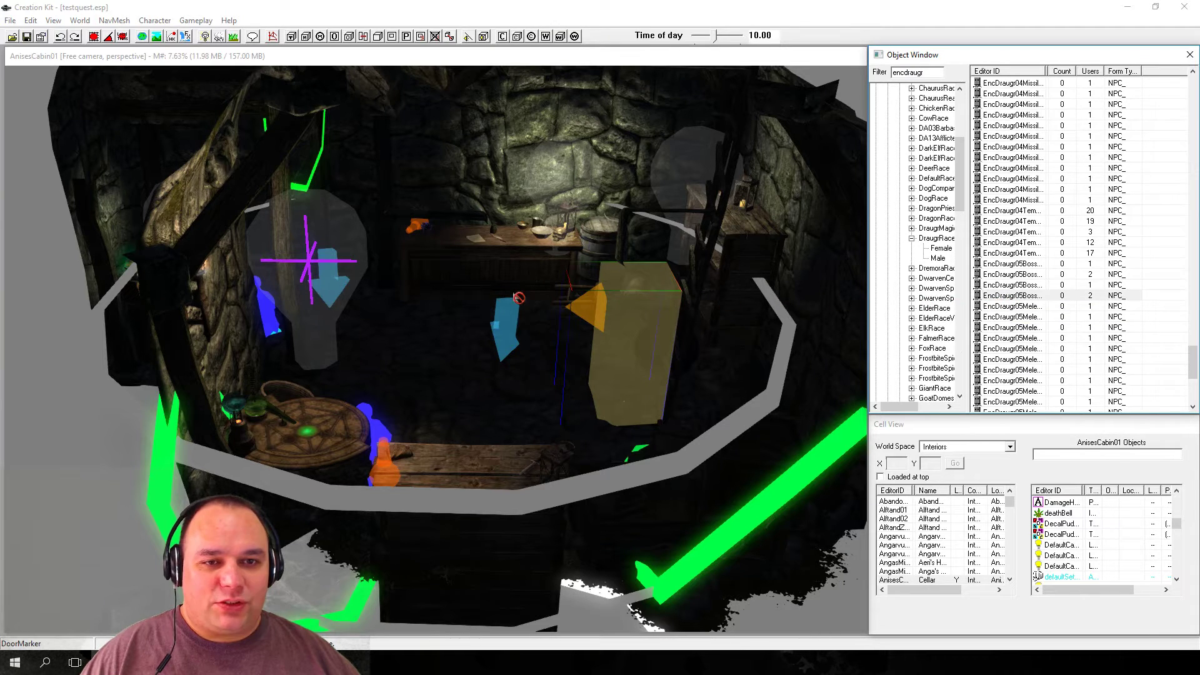
{"action": "left_click_drag", "start_coordinate": [420, 300], "coordinate": [424, 250]}
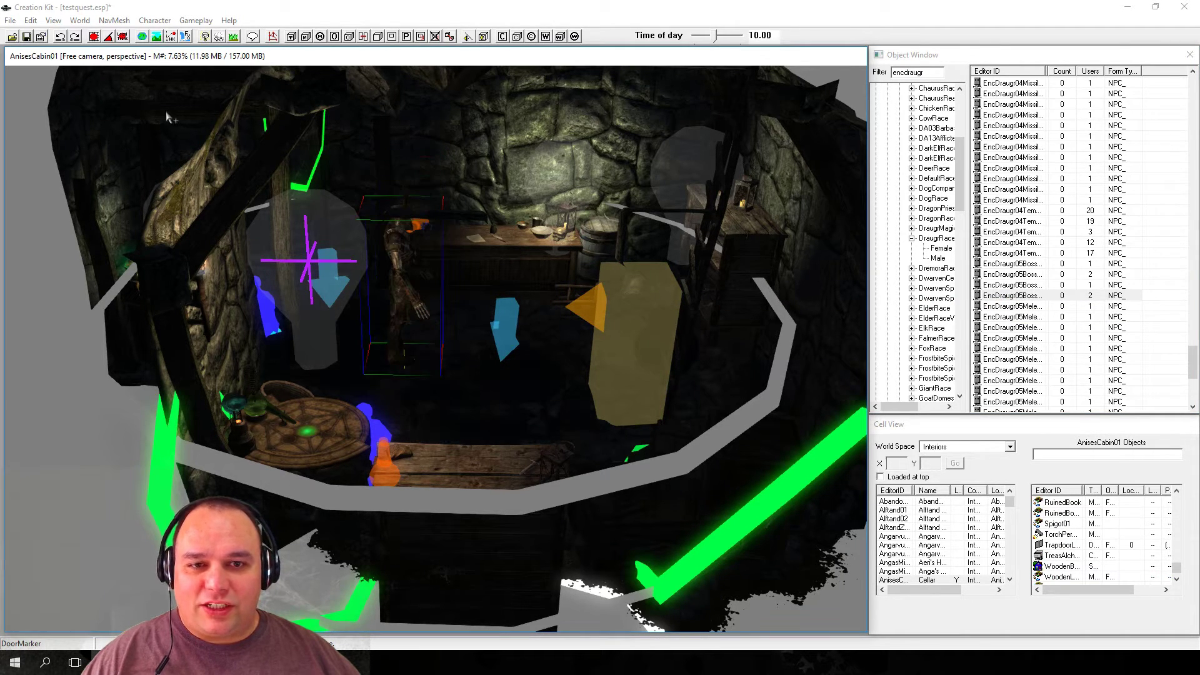
{"action": "left_click", "coordinate": [10, 21]}
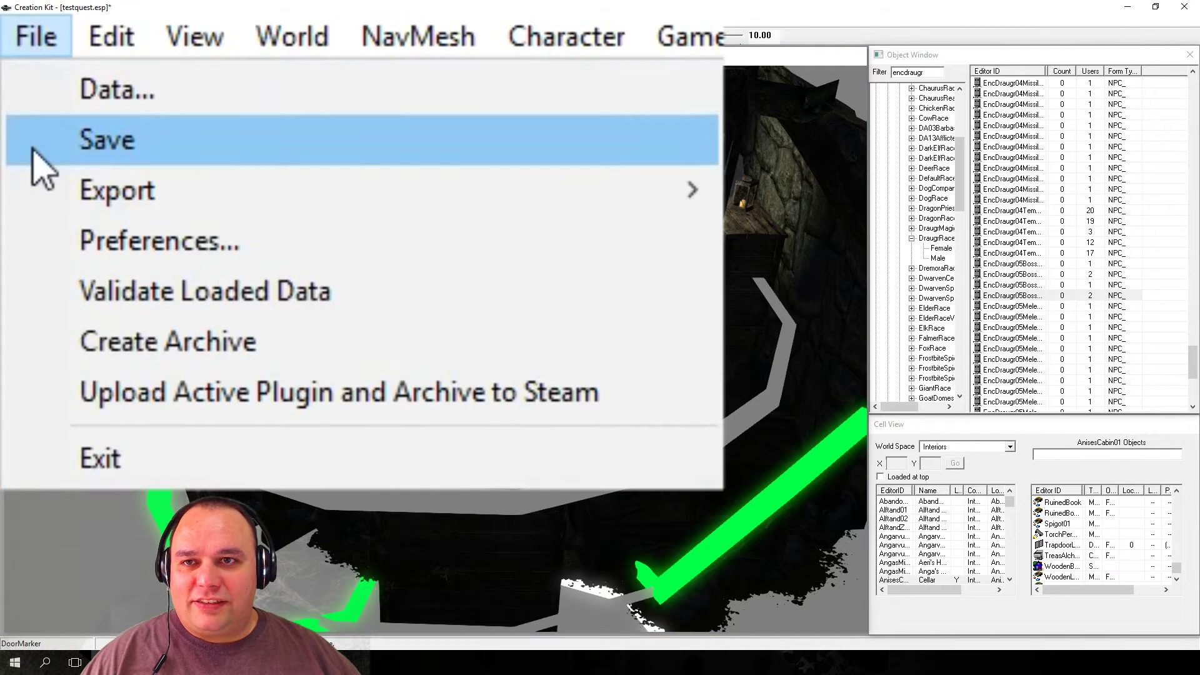
{"action": "left_click", "coordinate": [33, 150]}
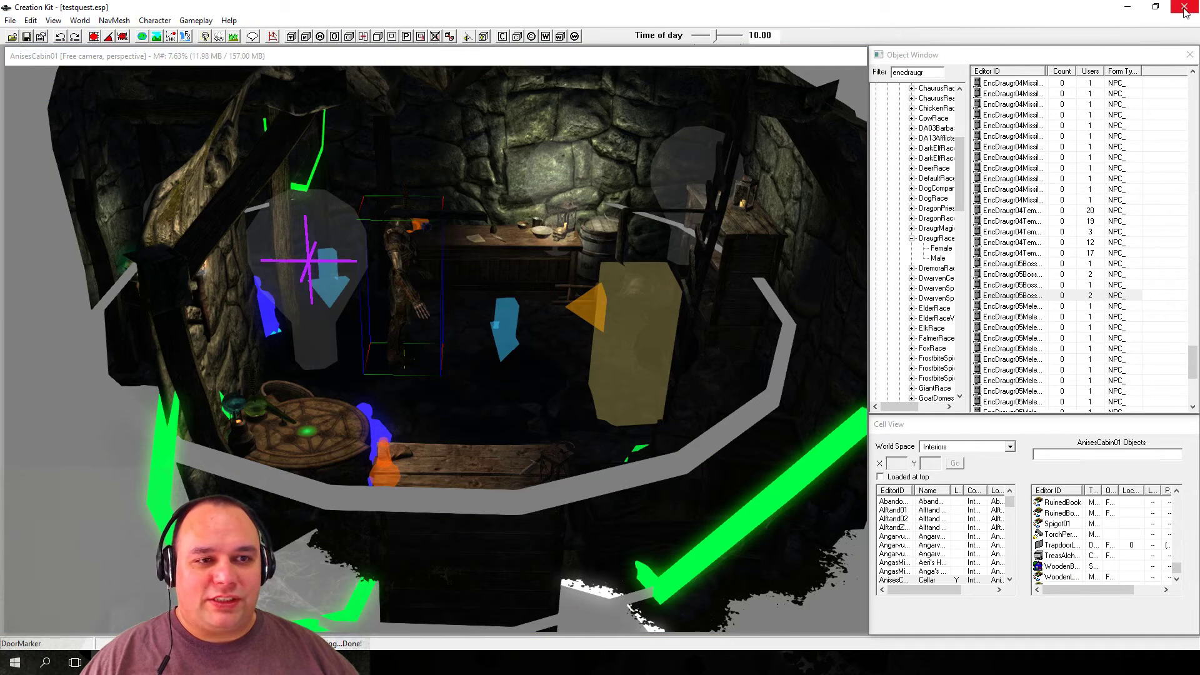
- Close Creation Kit and launch Skyrim with testquest.esp enabled
{"action": "left_click", "coordinate": [1184, 12]}
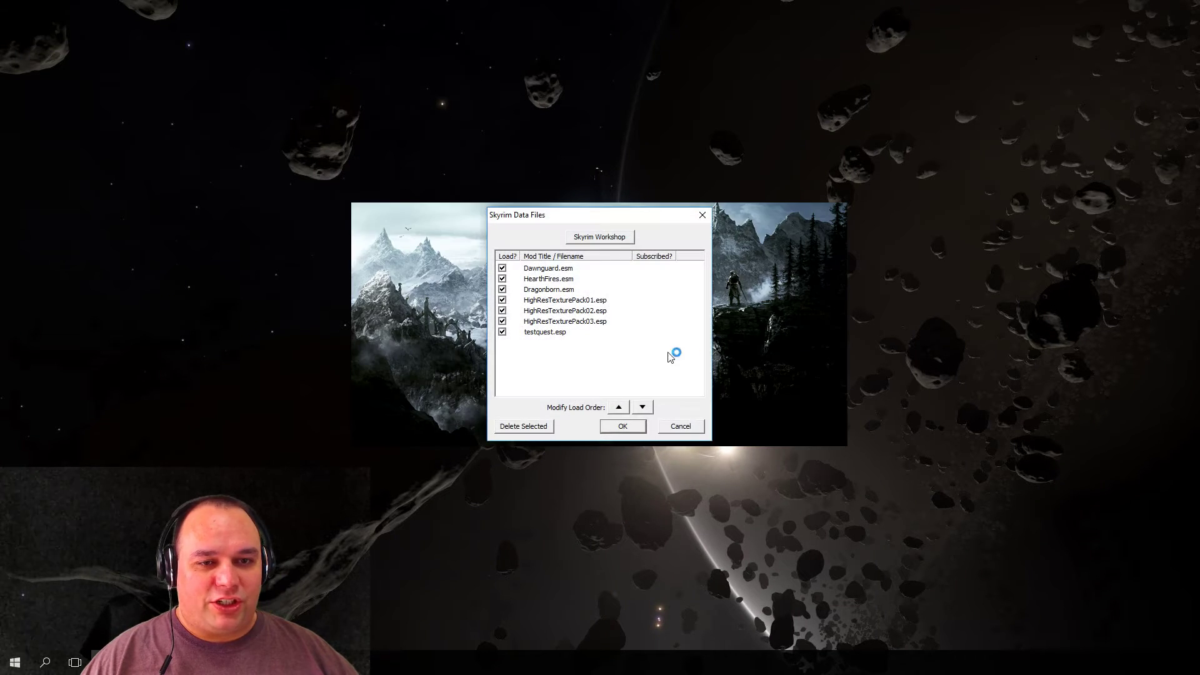
{"action": "left_click", "coordinate": [624, 429]}
{"action": "left_click", "coordinate": [803, 287]}
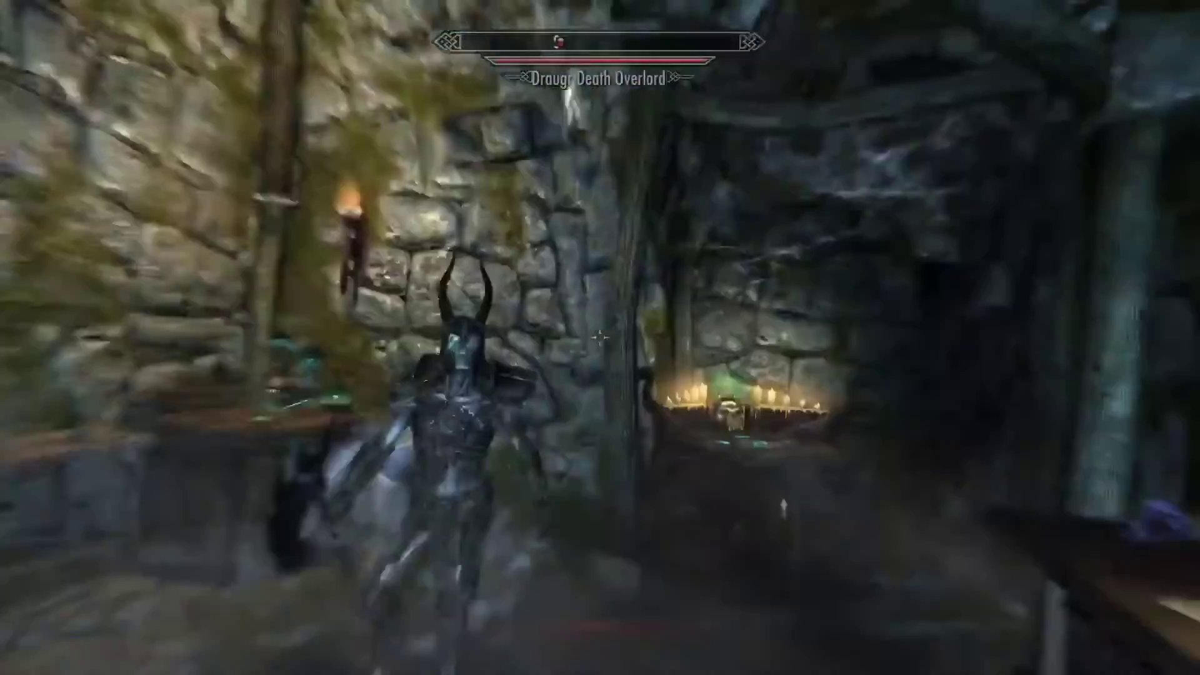
- Strike the Draugr Death Overlord twice, then equip an iron sword and iron war axe
{"action": "left_click", "coordinate": [600, 338]}
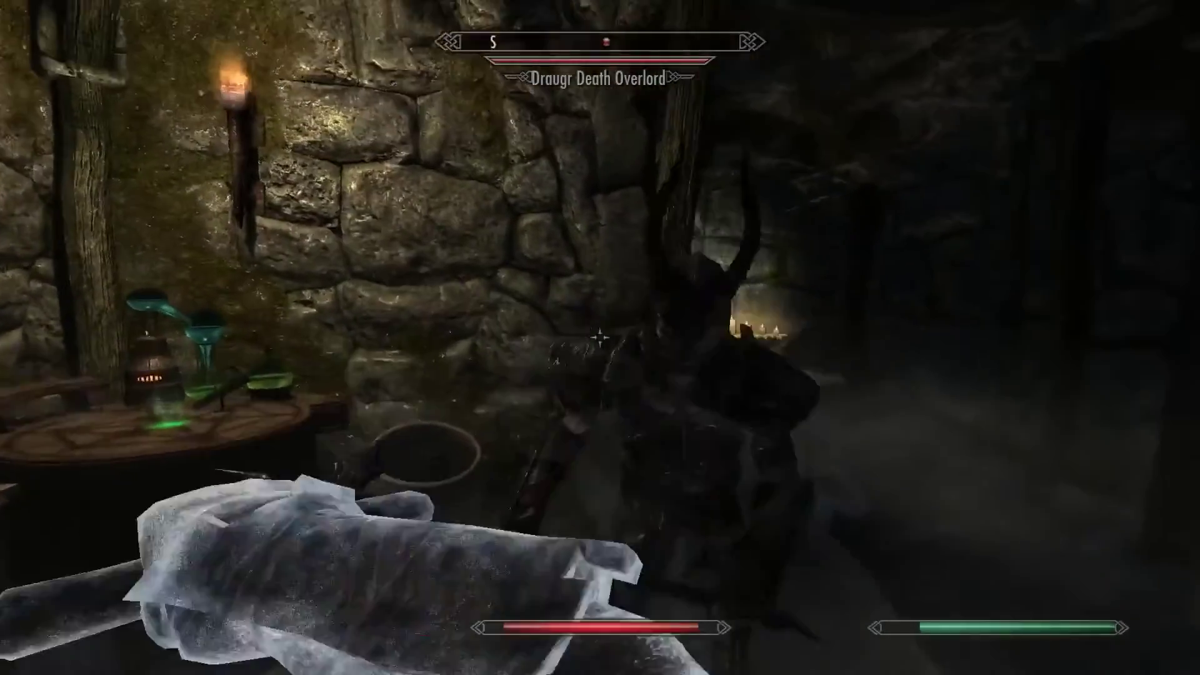
{"action": "left_click", "coordinate": [599, 338]}
{"action": "key", "text": "i"}
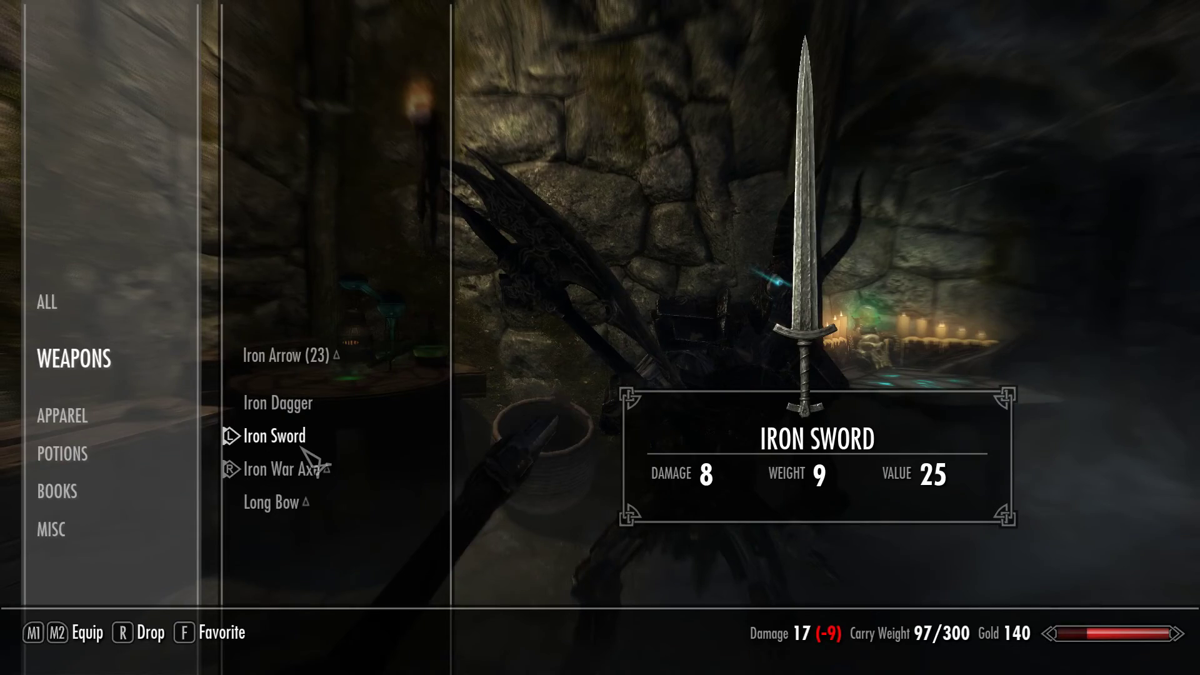
{"action": "key", "text": "Tab"}
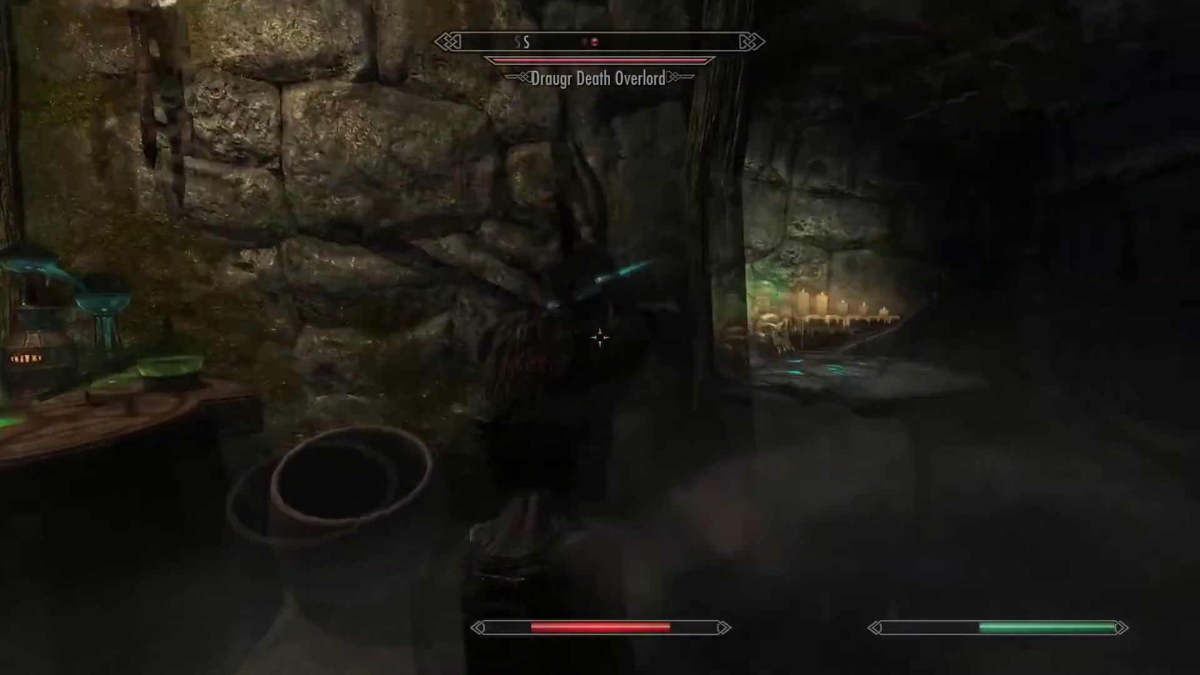
- Keep attacking the Draugr Death Overlord while dual-wielding the iron weapons
{"action": "left_click", "coordinate": [599, 338]}
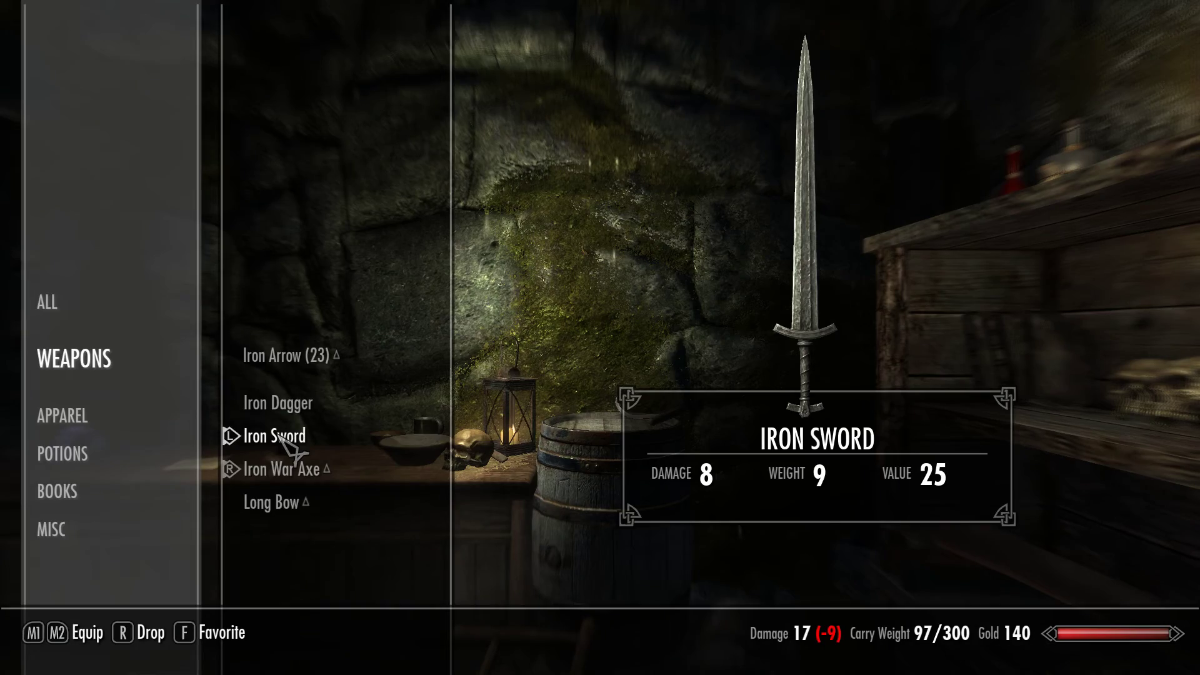
{"action": "key", "text": "Tab"}
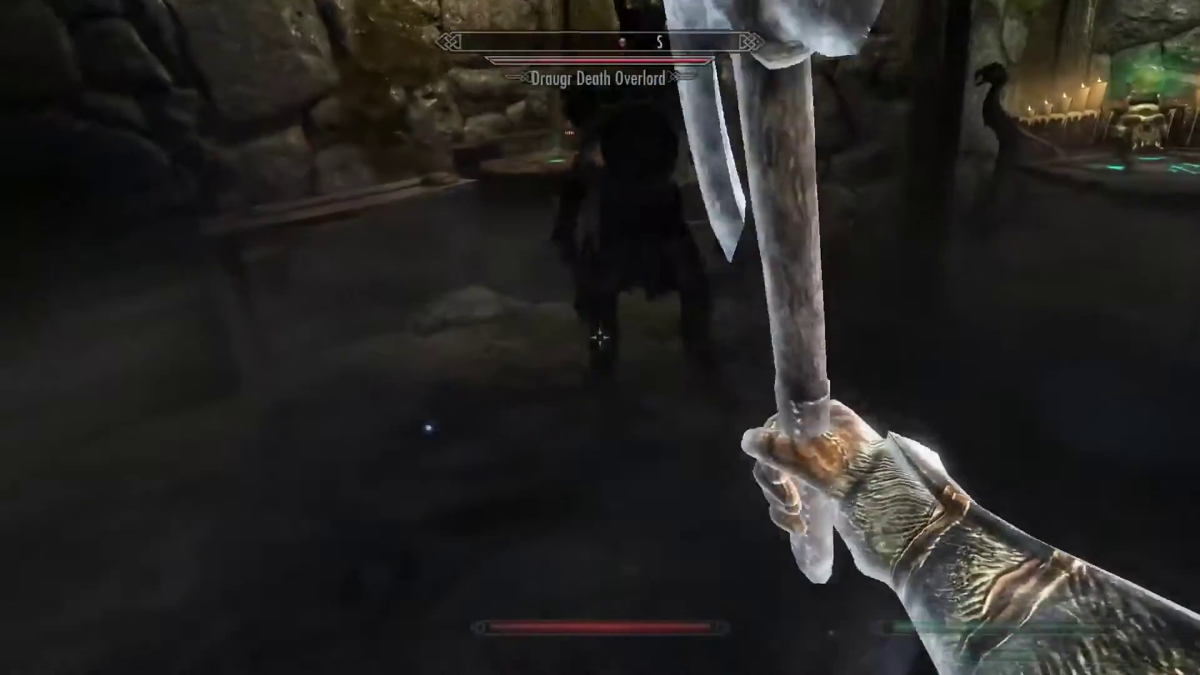
{"action": "left_click", "coordinate": [599, 338]}
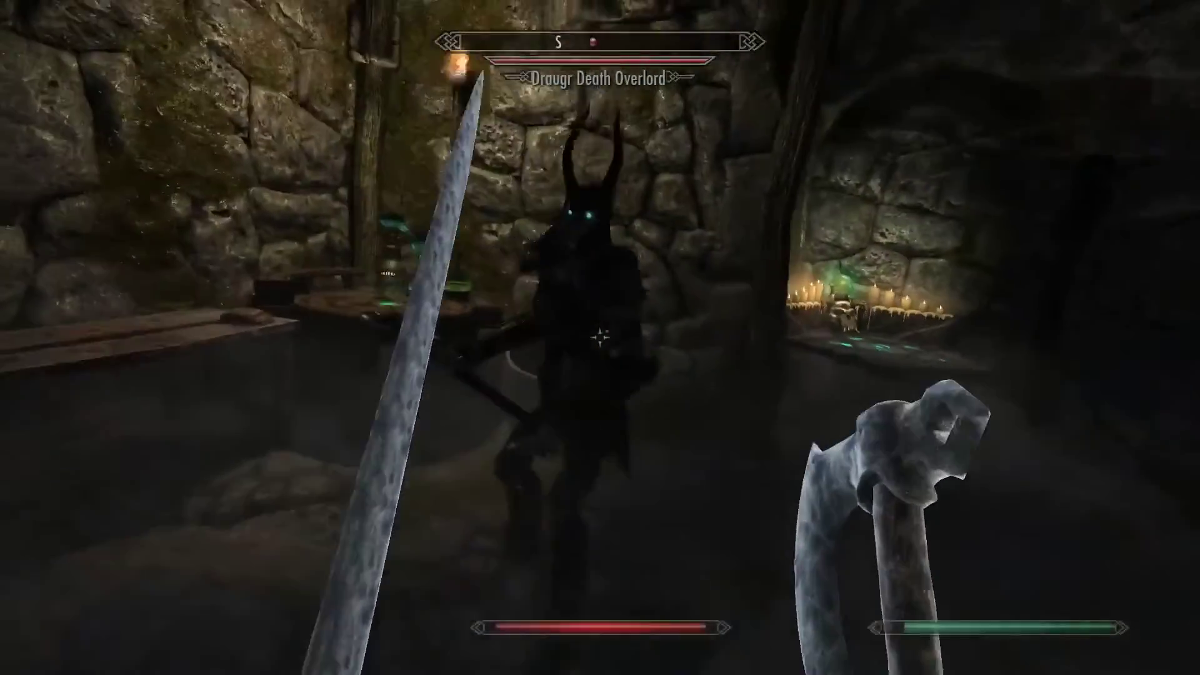